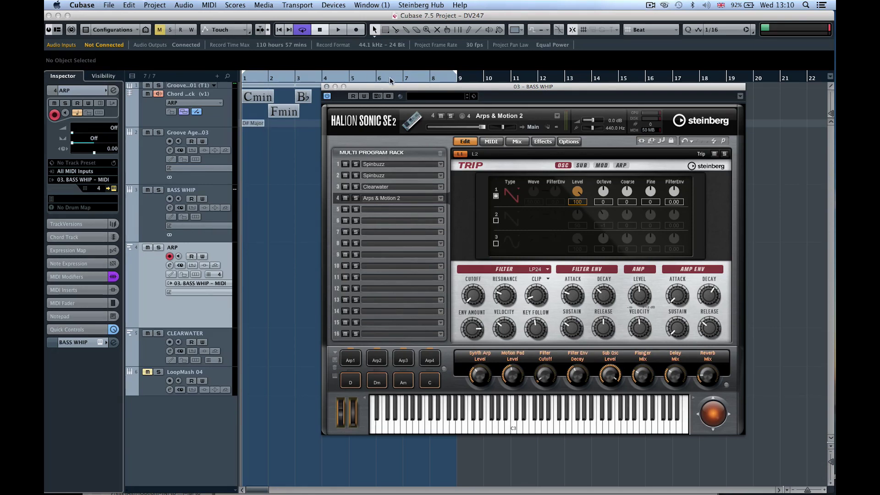
Move the BASS WHIP HALion Sonic SE 2 editor slightly up and to the left
left_click_drag(379, 85, 343, 62)
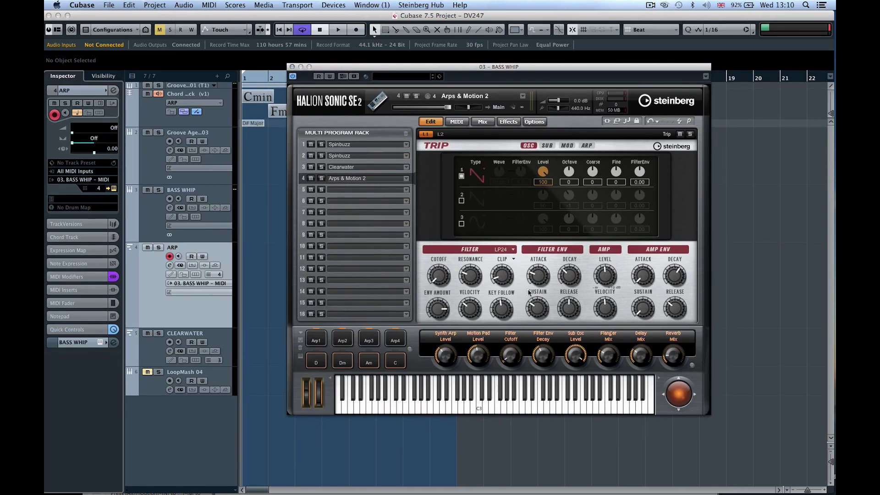
left_click(406, 178)
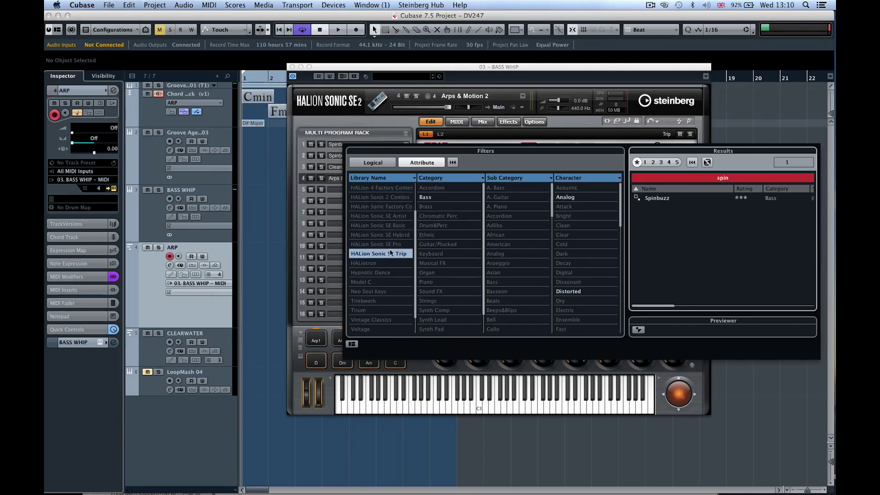
left_click(389, 253)
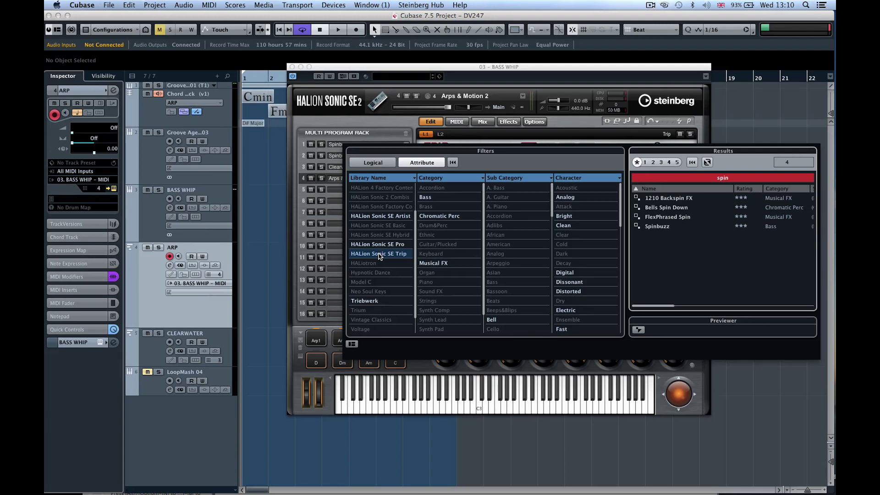
left_click(379, 255)
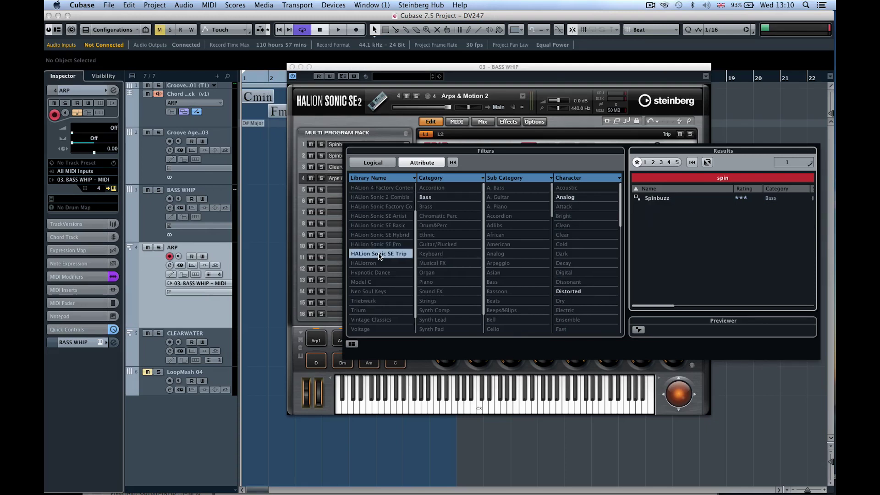
left_click(585, 73)
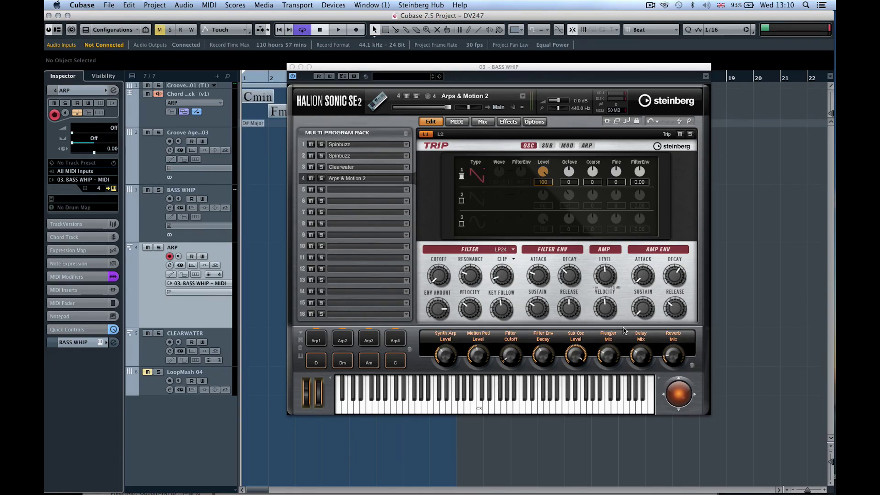
Check the Trip synth's MOD, ARP and OSC pages, then move the HALion editor right, clear of the tracks
left_click(567, 146)
left_click(587, 147)
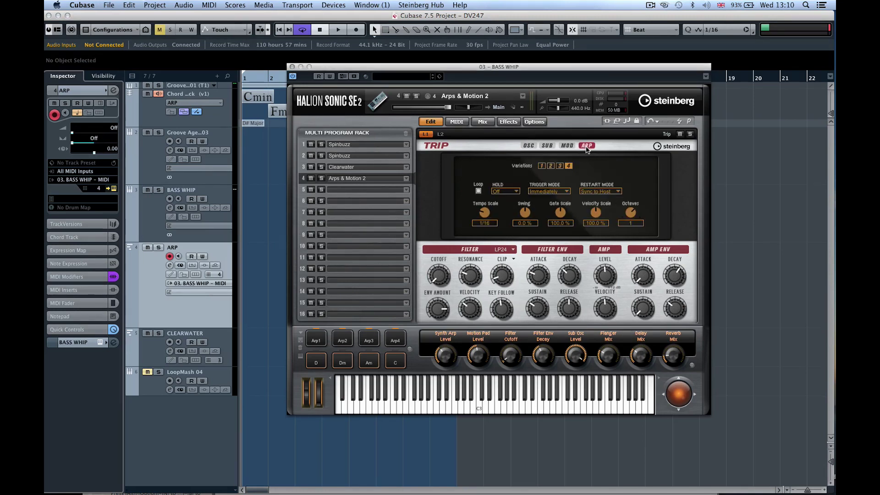
left_click(529, 146)
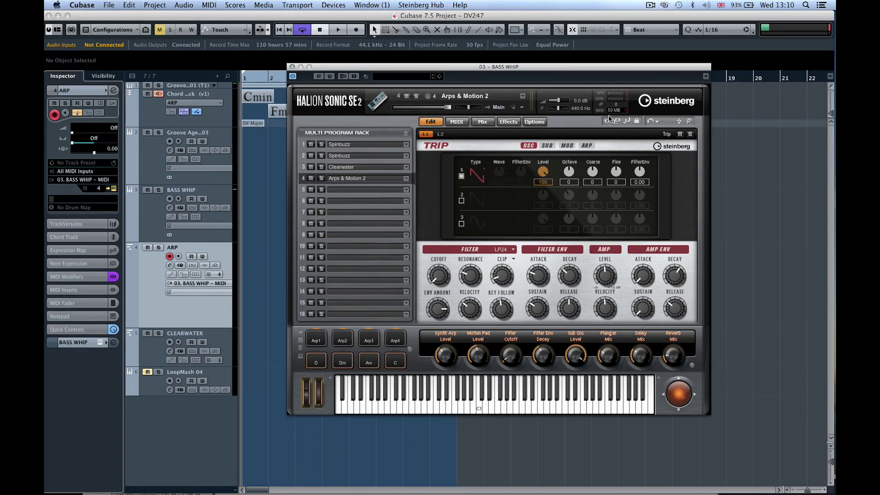
left_click_drag(538, 67, 381, 40)
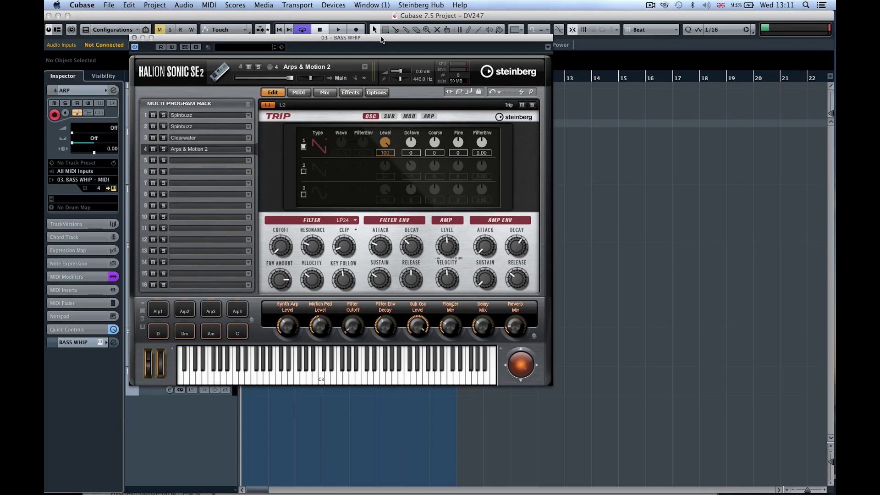
left_click_drag(380, 40, 611, 78)
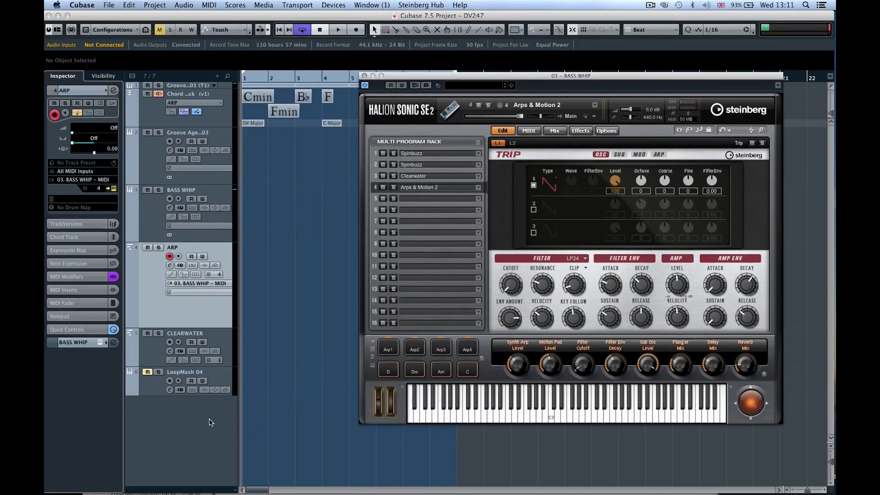
Start a Groove Agent SE instrument track but cancel it, then move the HALion editor top-left and close it
right_click(185, 411)
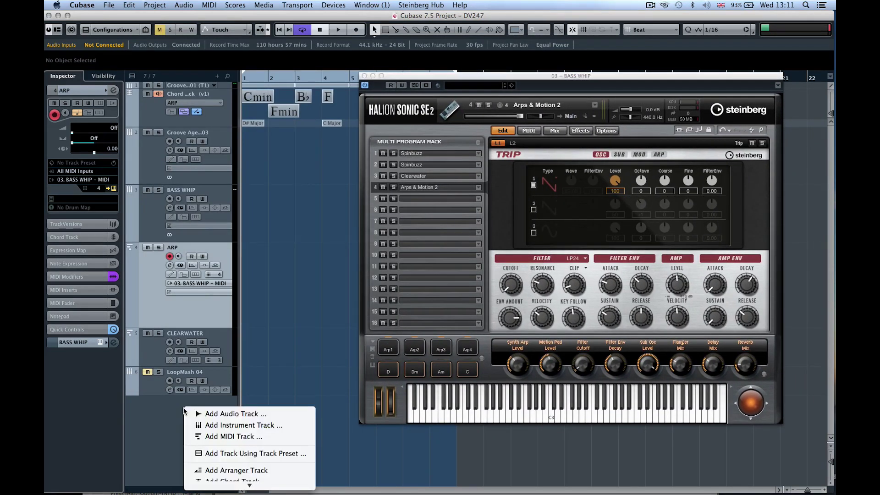
left_click(221, 427)
left_click(403, 153)
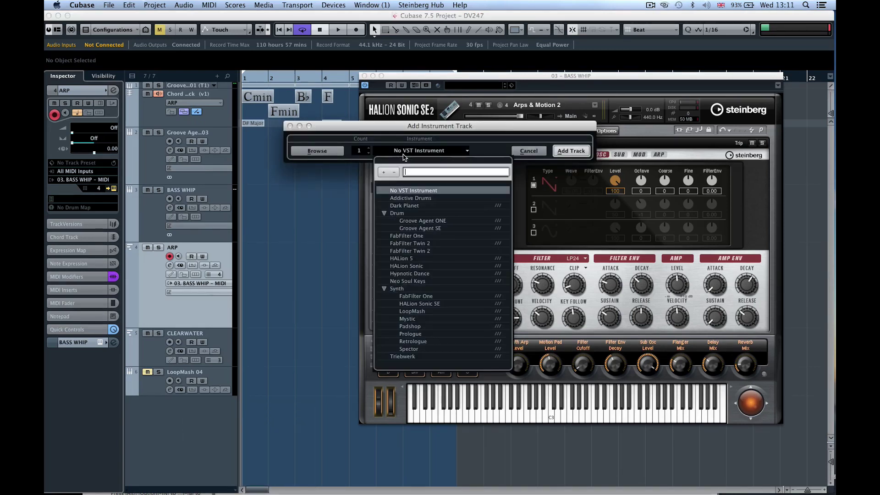
left_click(412, 229)
left_click(535, 151)
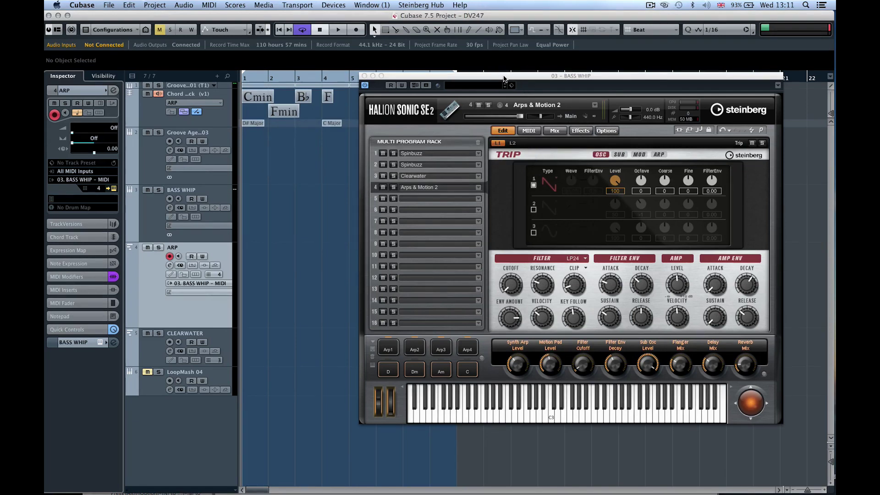
left_click_drag(503, 78, 226, 35)
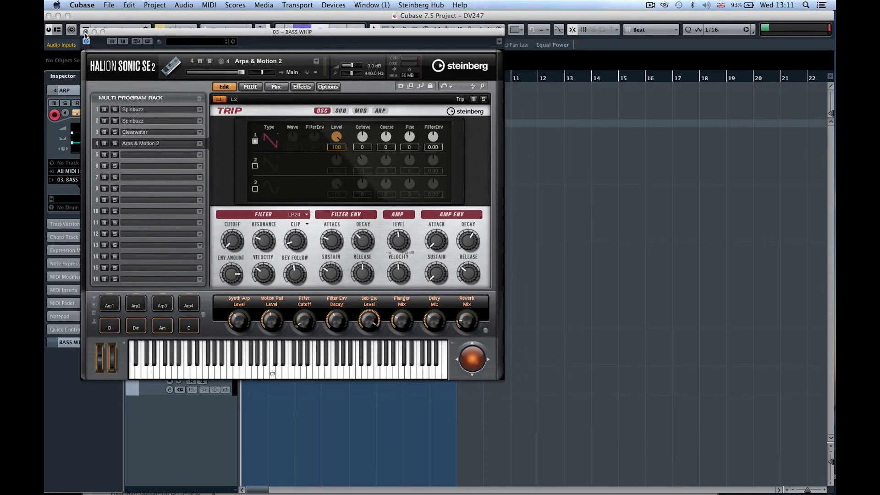
left_click(86, 32)
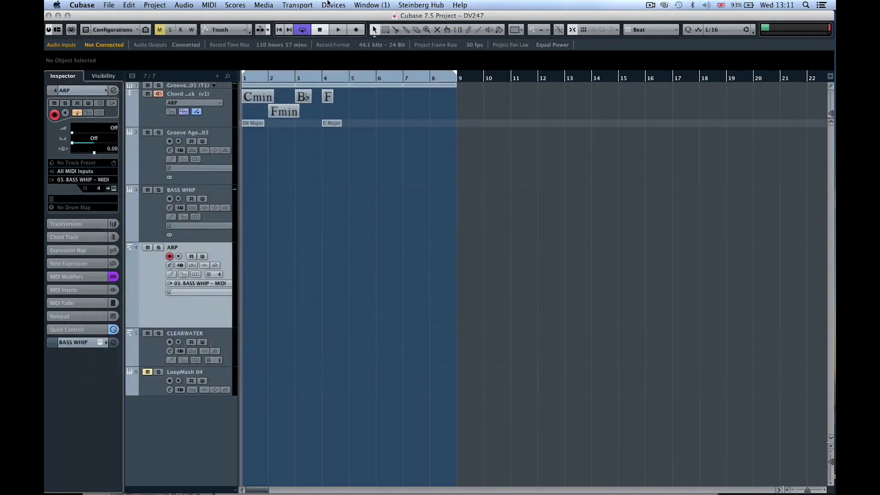
Open the VST Instruments rack from Devices and enlarge it to show all four instruments
left_click(328, 3)
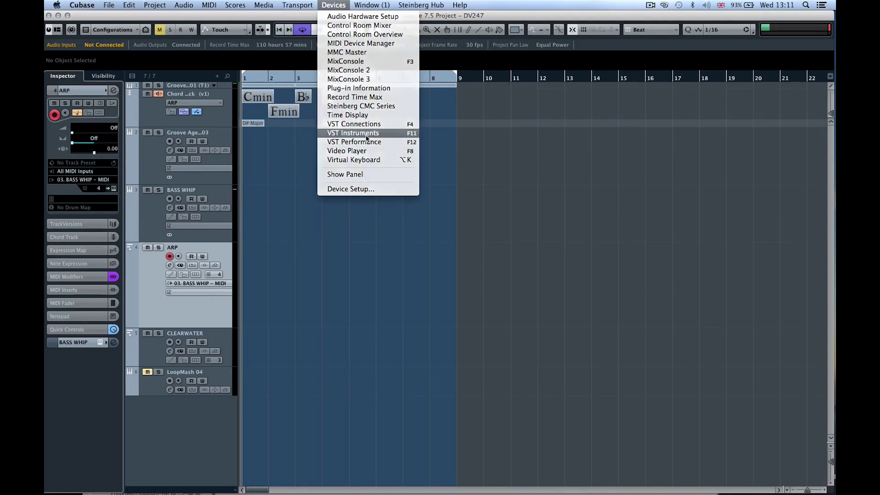
left_click(366, 139)
left_click_drag(472, 106, 651, 55)
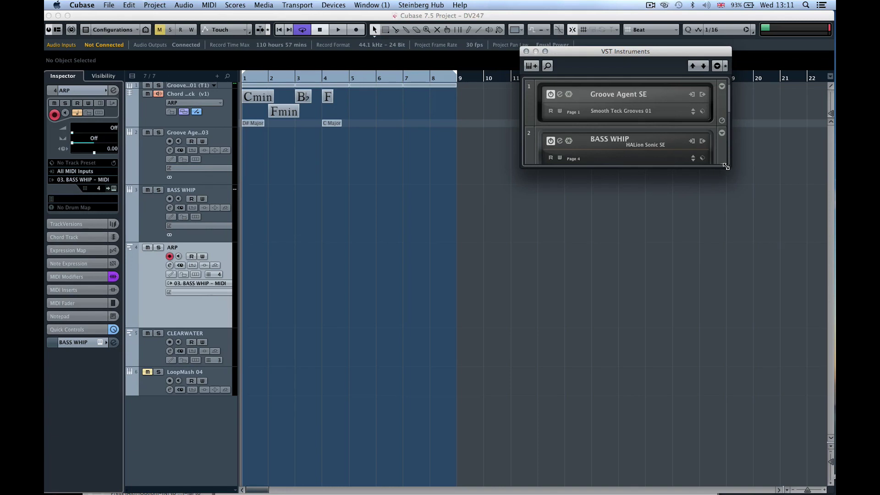
left_click_drag(727, 167, 799, 389)
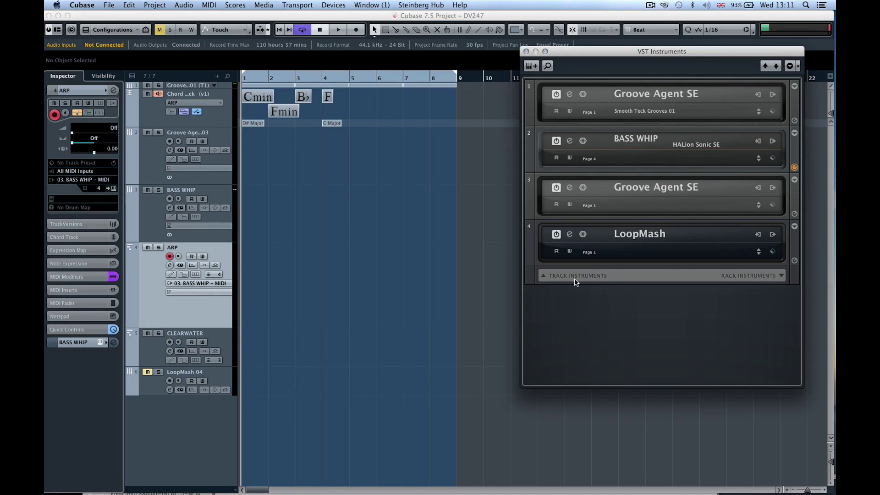
Look through the add-instrument options without adding any, then open BASS WHIP's HALion editor
left_click(544, 276)
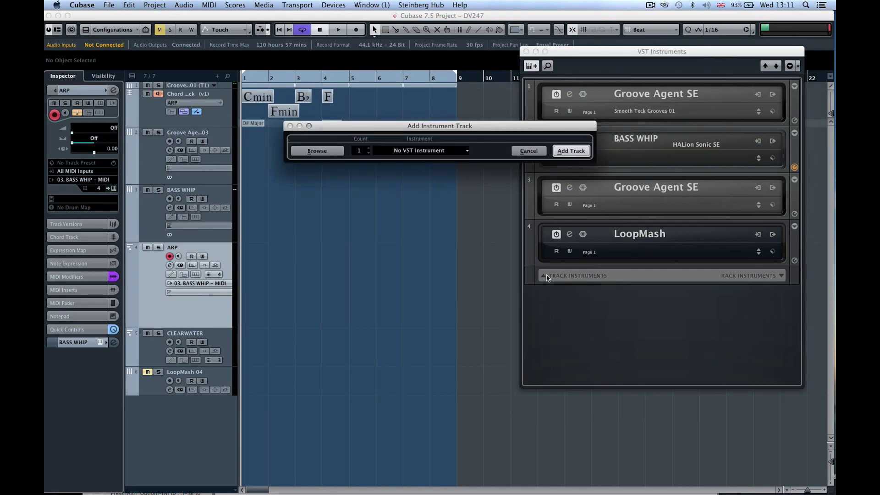
key("Escape")
left_click(781, 276)
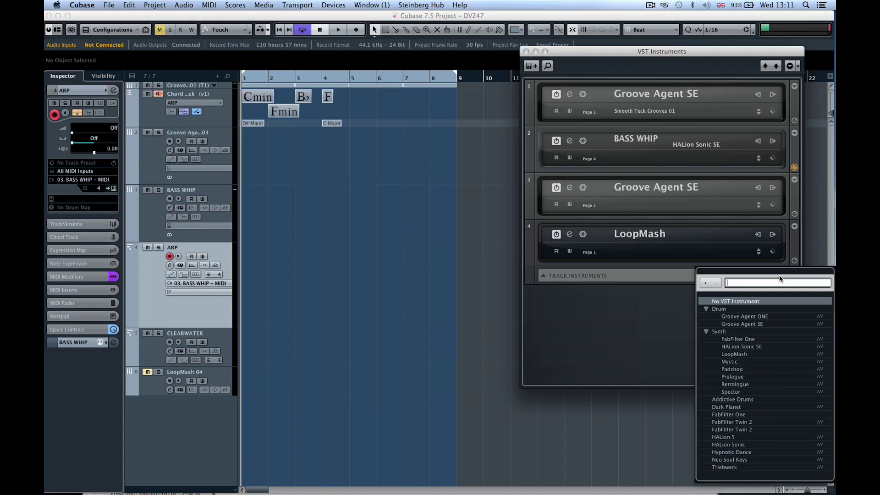
left_click(680, 290)
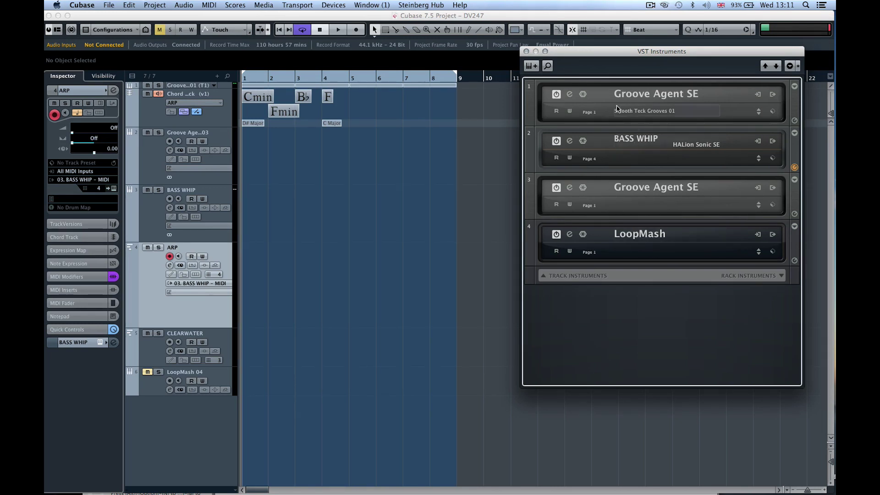
left_click(570, 141)
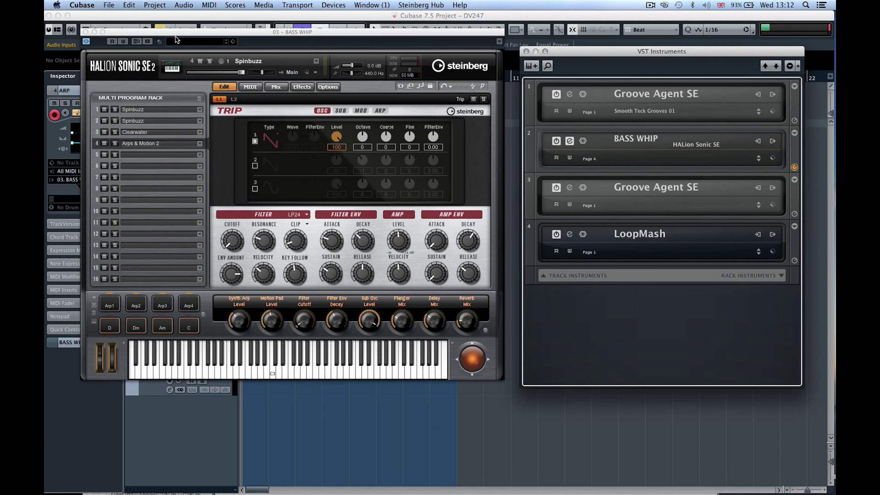
Shift the HALion Sonic SE 2 editor right so the track list and inspector show
left_click_drag(174, 34, 437, 25)
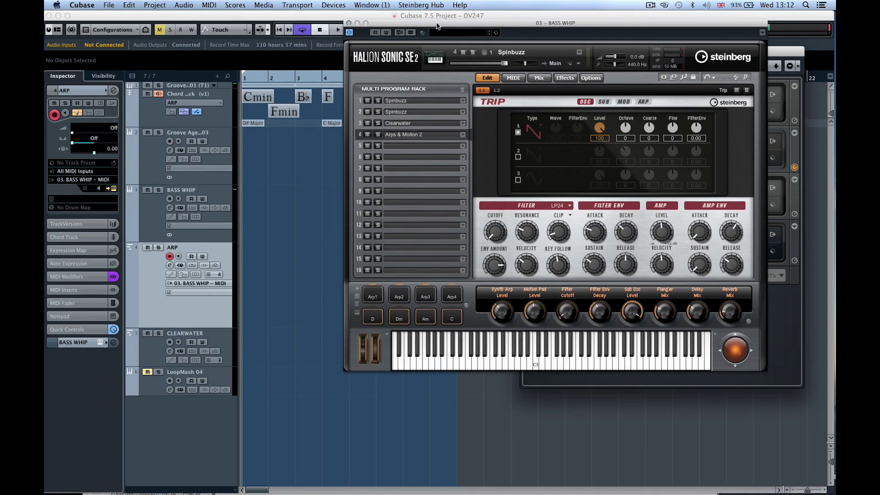
Add a new MIDI track from the track list and name it HS5
right_click(150, 278)
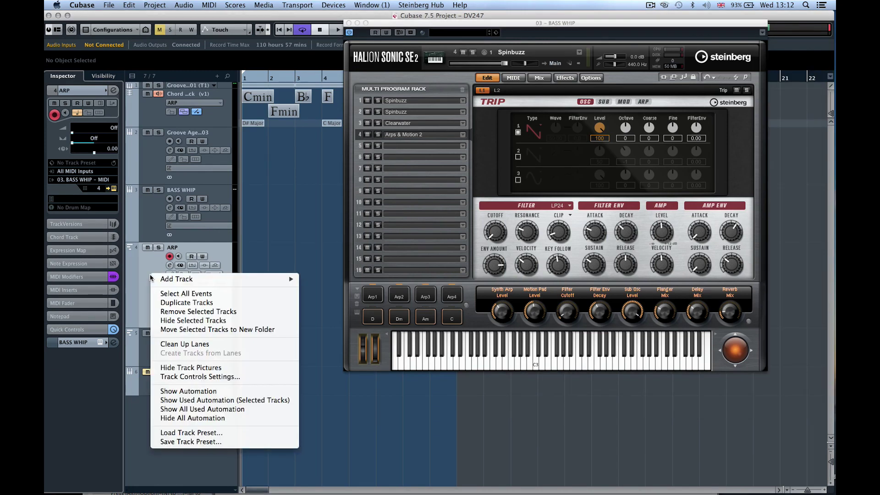
mouse_move(206, 279)
left_click(384, 303)
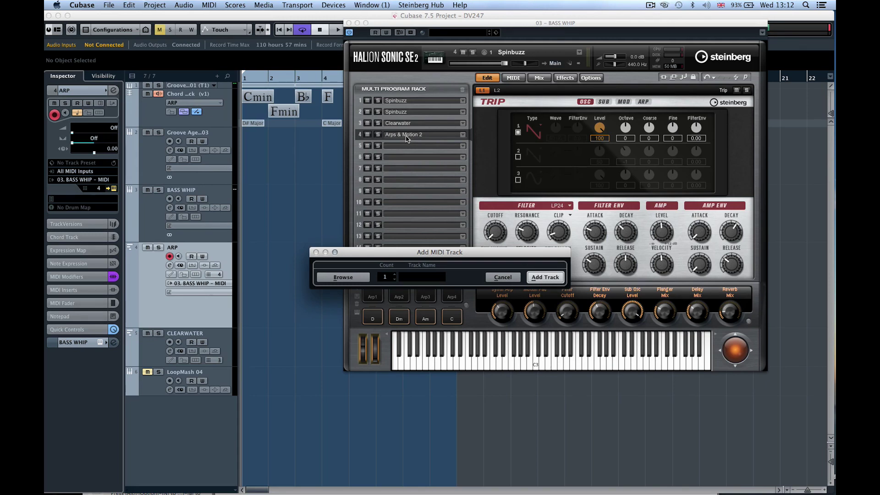
left_click(419, 279)
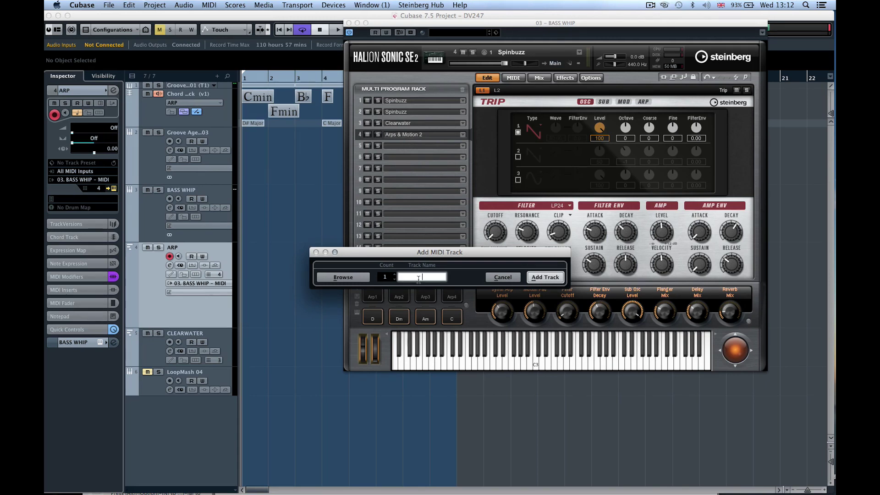
type("HS5")
key("Return")
key("Return")
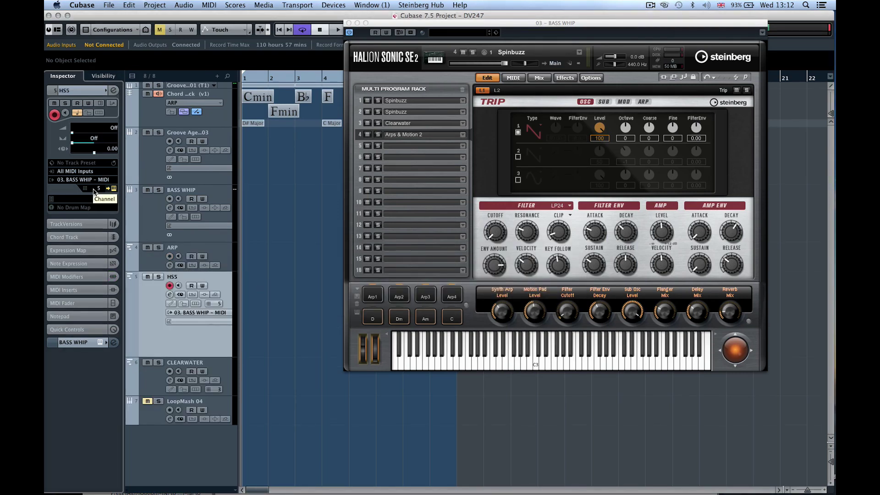
Set the HS5 track to MIDI channel 5, then move the HALion Sonic SE window left and close it
left_click(98, 190)
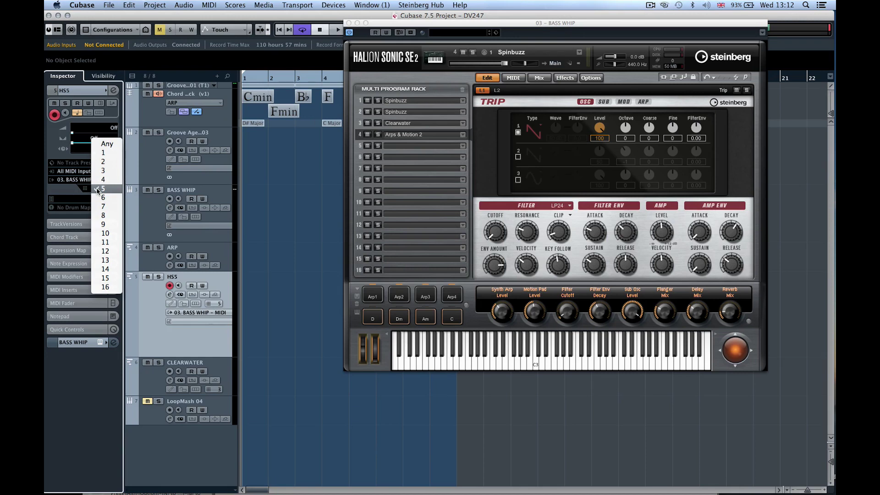
left_click(98, 189)
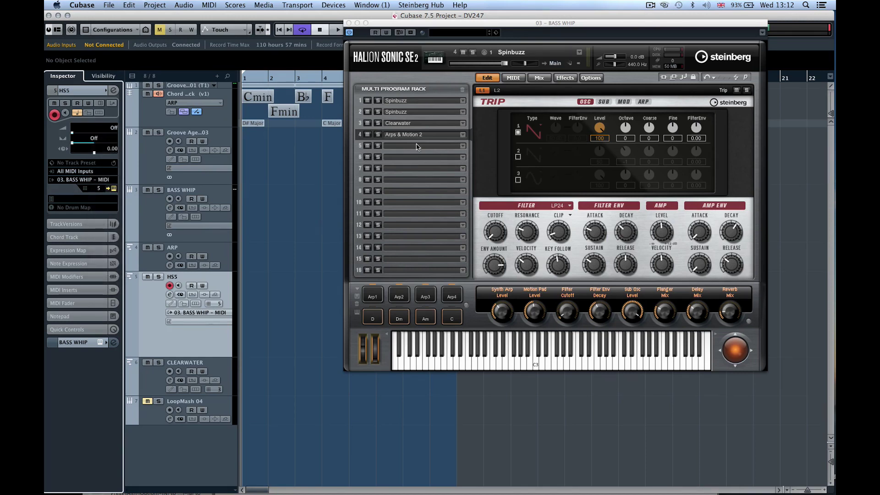
left_click_drag(407, 25, 326, 26)
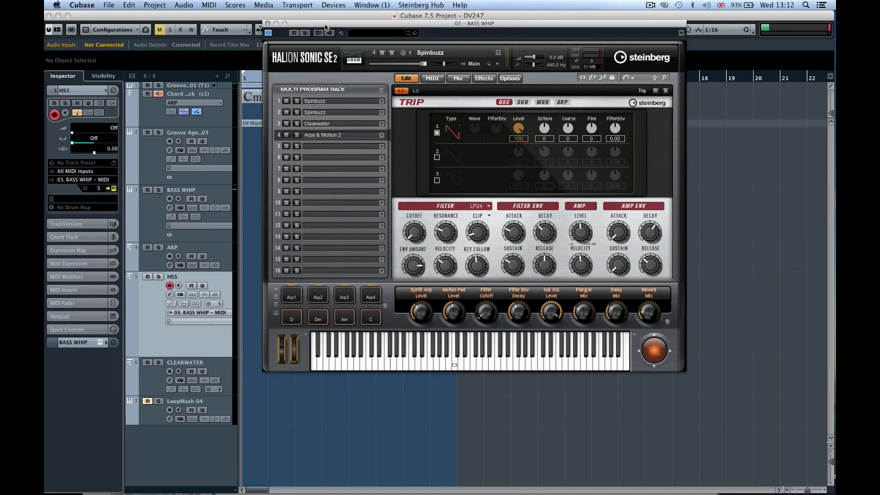
left_click(267, 23)
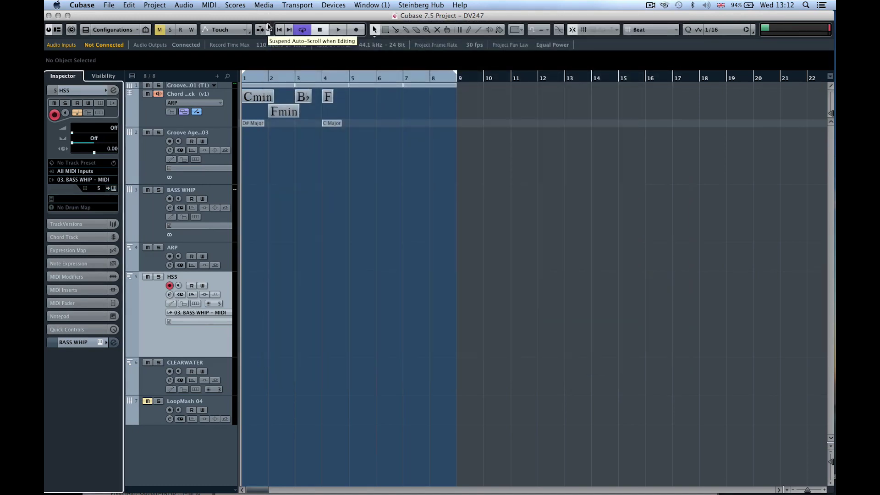
In the VST Instruments rack, activate BASS WHIP's HSSE Out 2, 6, 10, 13 and 7 outputs
key("F11")
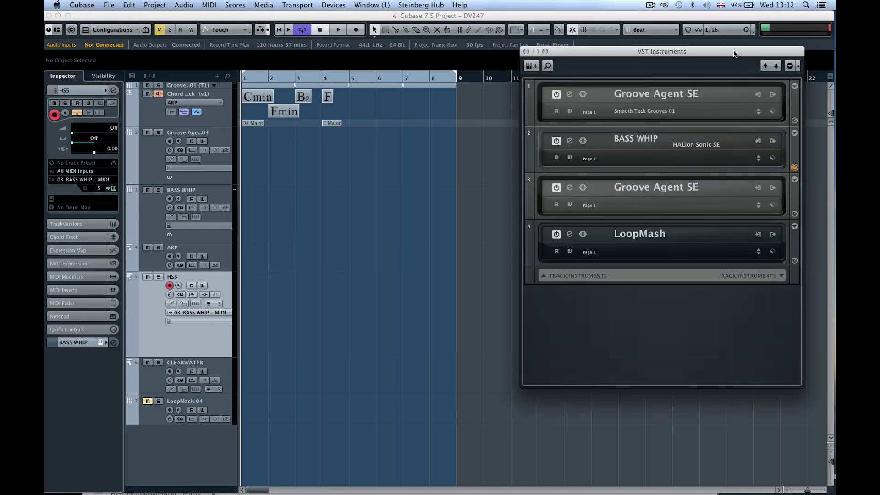
left_click_drag(736, 52, 486, 47)
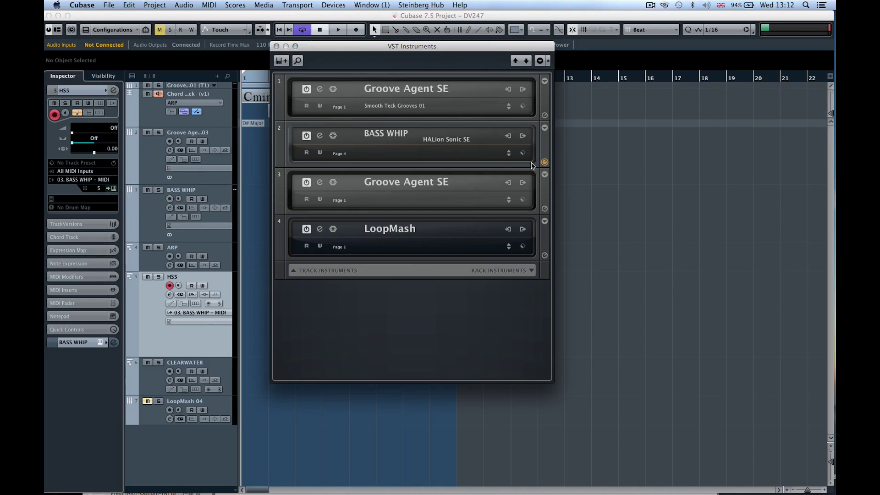
left_click(523, 137)
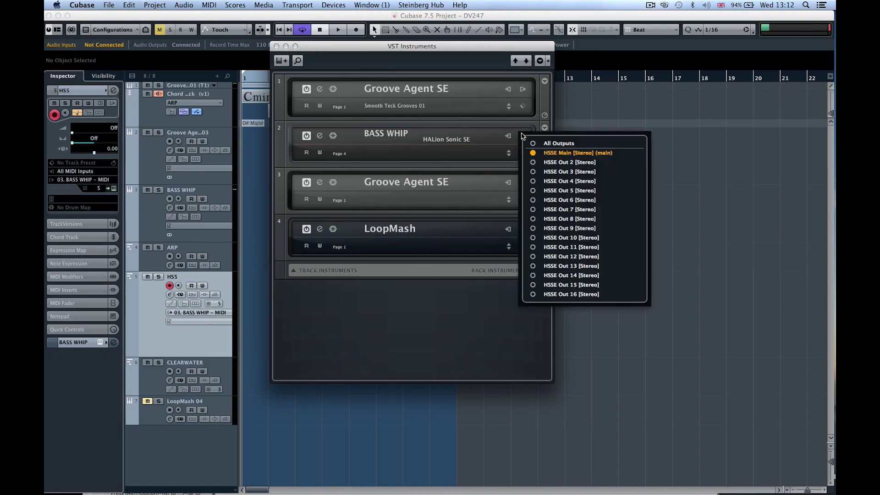
left_click(545, 163)
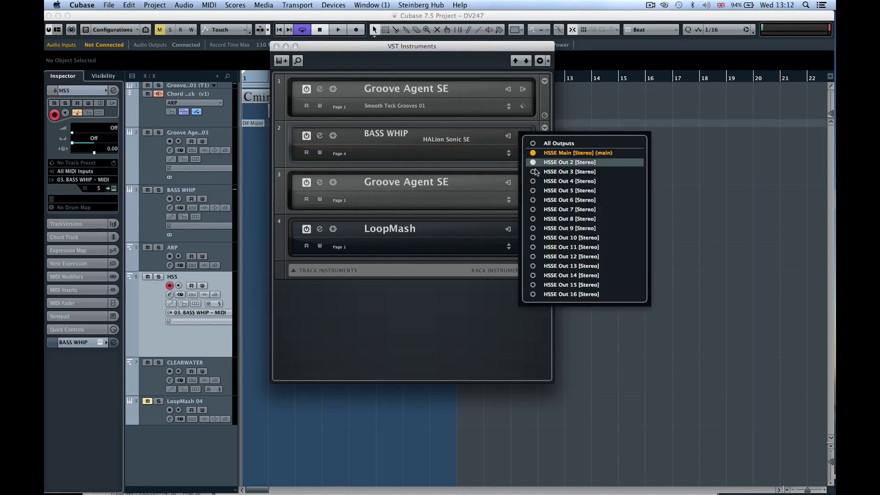
left_click(535, 200)
left_click(535, 237)
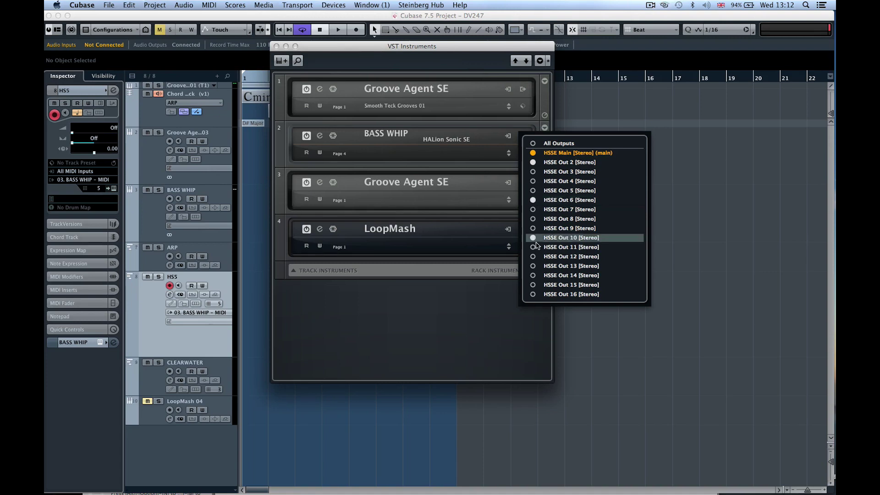
left_click(535, 266)
left_click(536, 209)
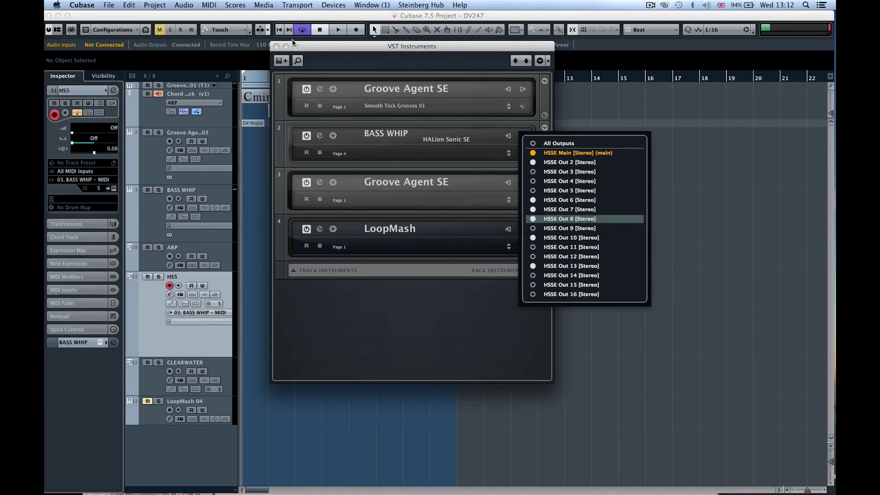
Open the MixConsole full-screen and select the HSSE Out 2 and Out 6 channels
left_click(277, 48)
key("F3")
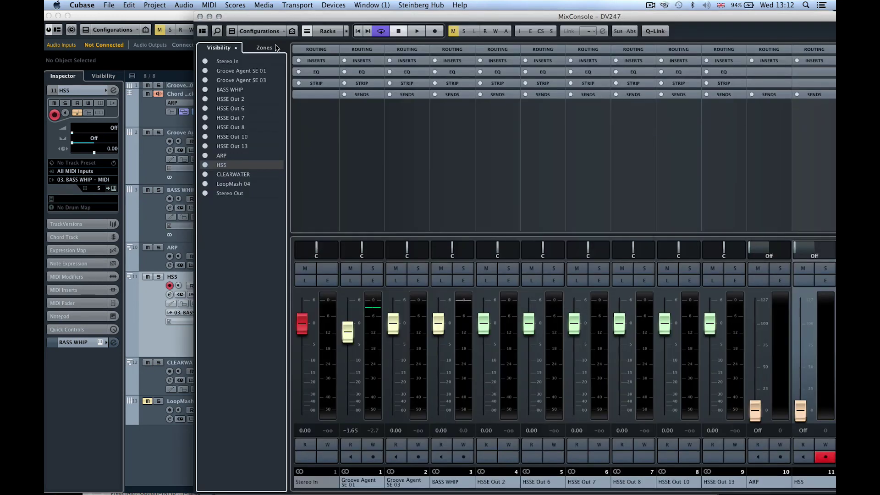
double_click(353, 14)
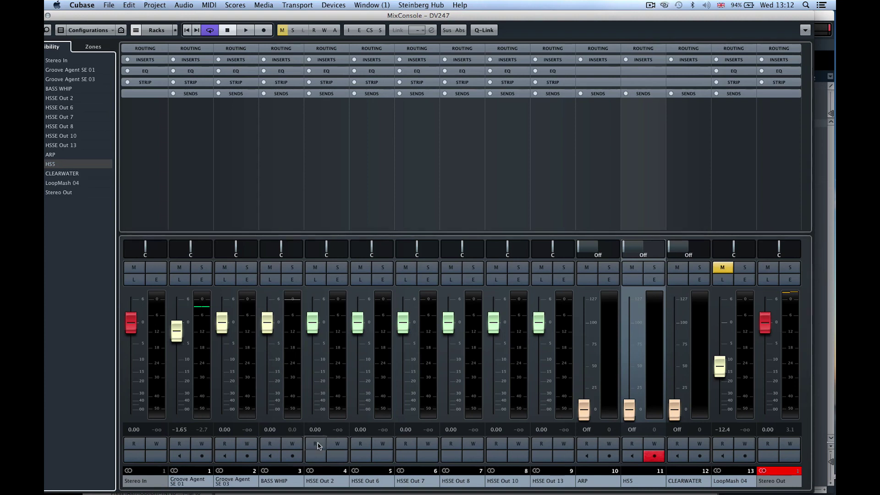
left_click(330, 484)
key("Right")
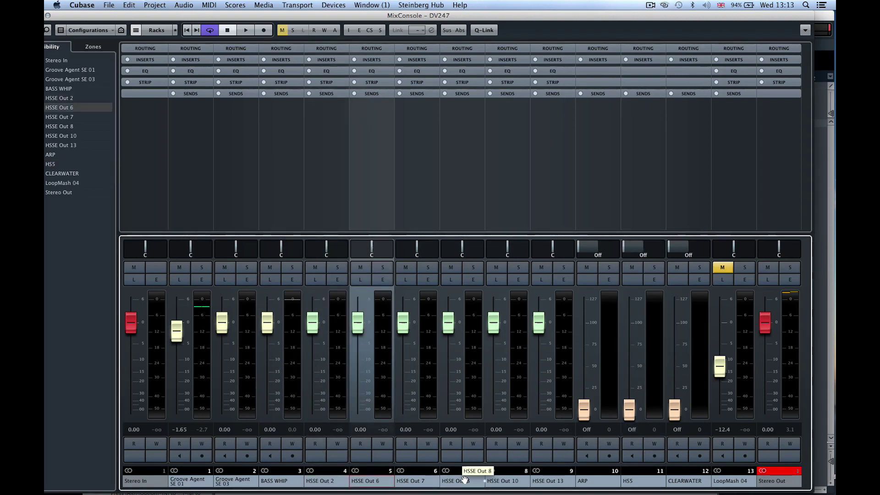
Check BASS WHIP's list of active outputs in the VST Instruments rack
key("F11")
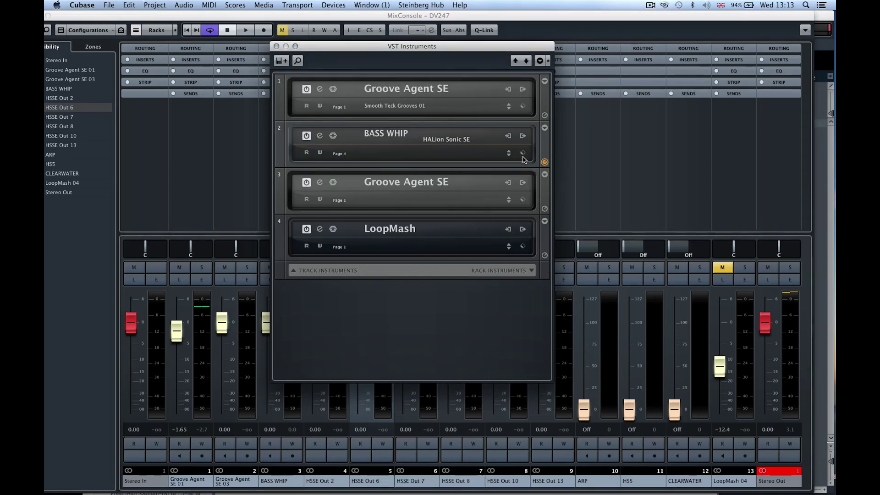
left_click(522, 136)
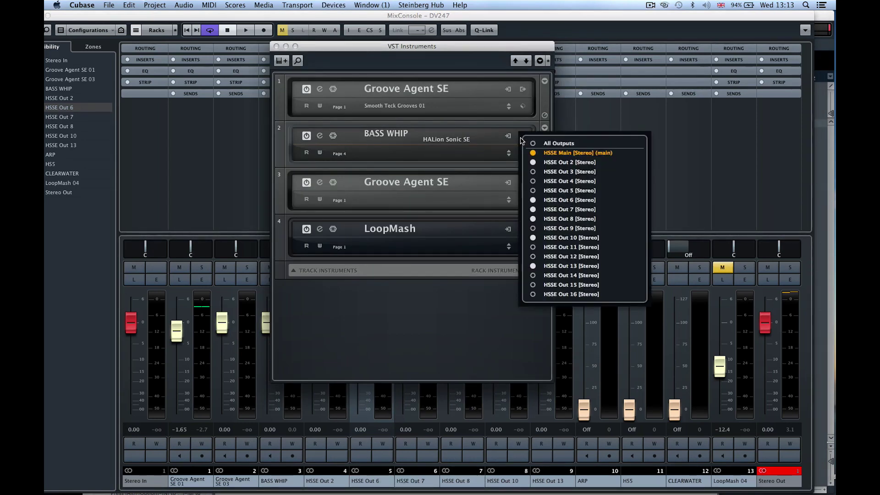
left_click(331, 55)
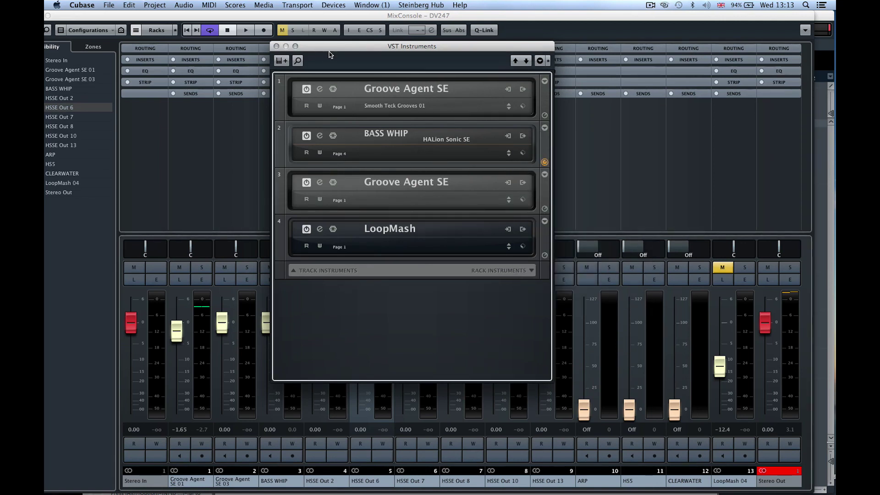
left_click(276, 46)
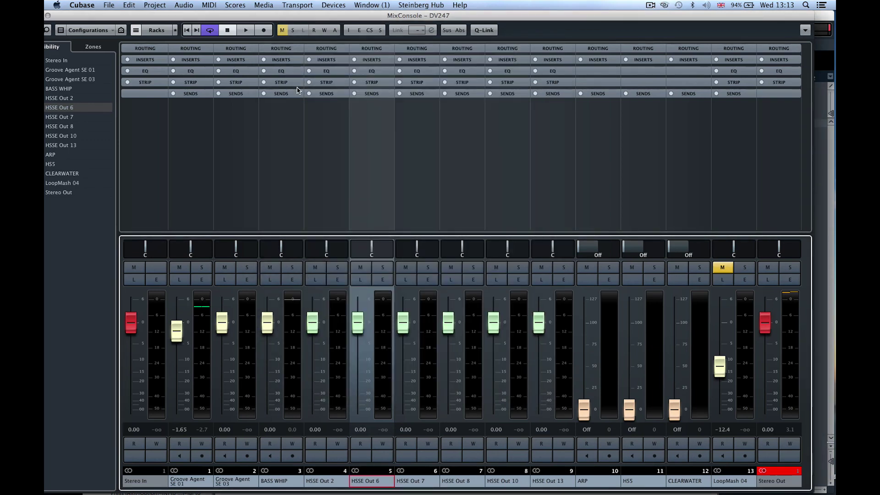
Expand the mixer's Inserts, Strip and Sends racks, then close the MixConsole
left_click(380, 60)
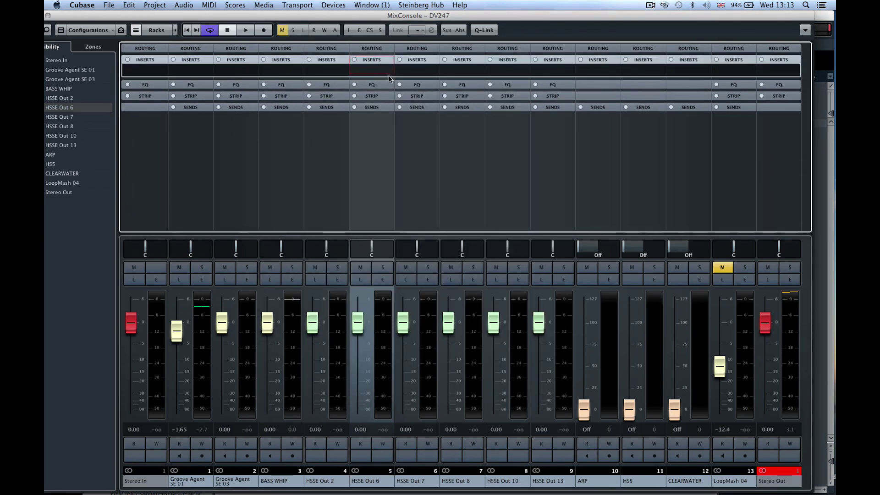
left_click(375, 95)
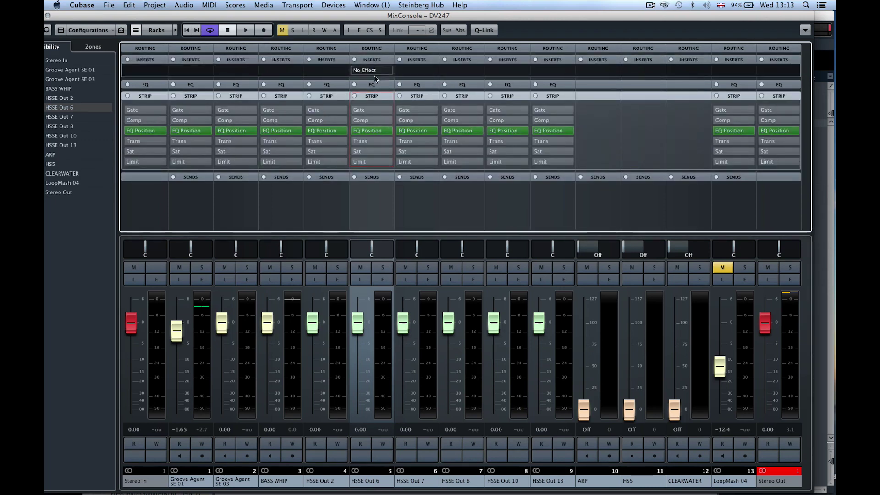
left_click(372, 177)
left_click_drag(51, 21, 133, 16)
key("F3")
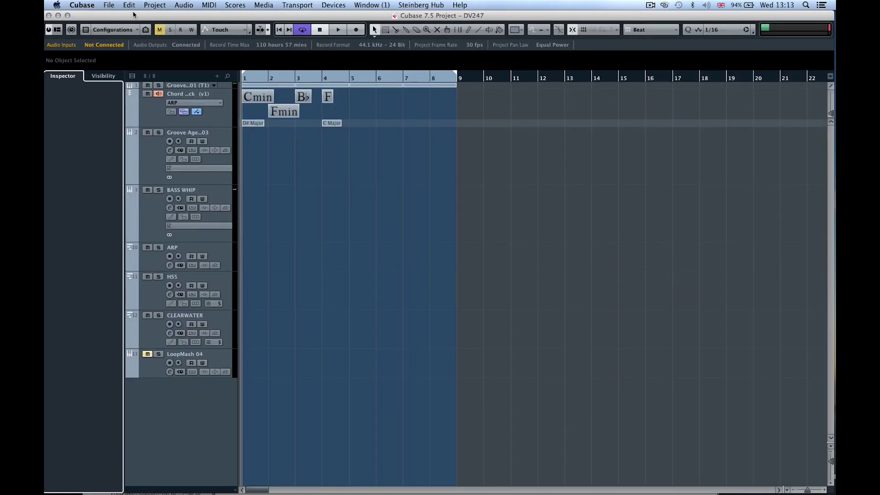
Reopen the VST Instruments rack with F11, showing all four rack instruments
key("F11")
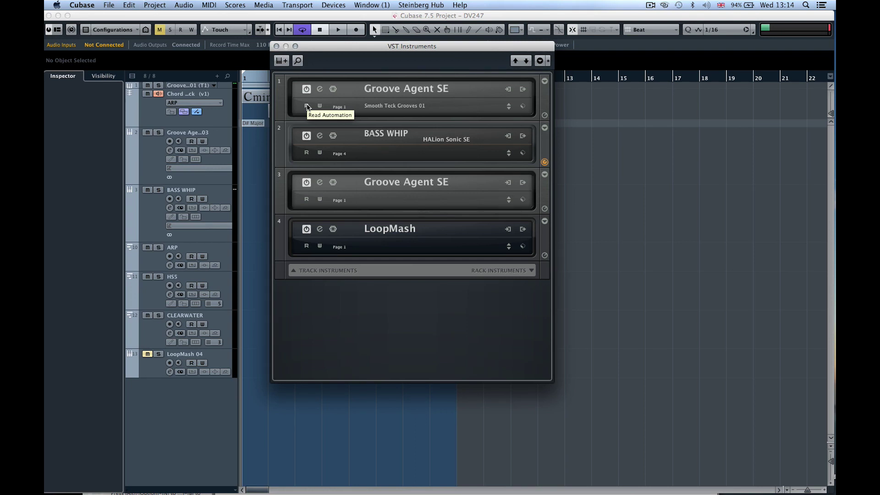
Show quick-control knobs for every rack slot and mute BASS WHIP with its S2 Mute control
left_click(541, 61)
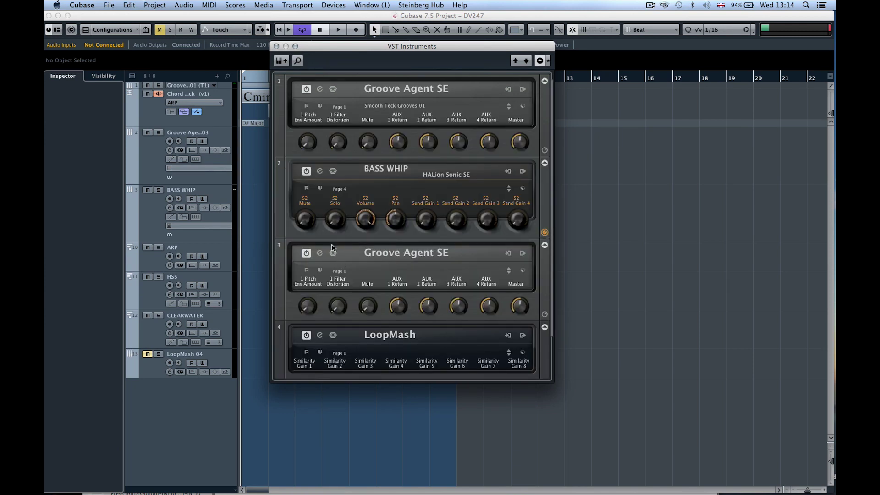
mouse_move(308, 143)
mouse_move(395, 145)
left_click(304, 224)
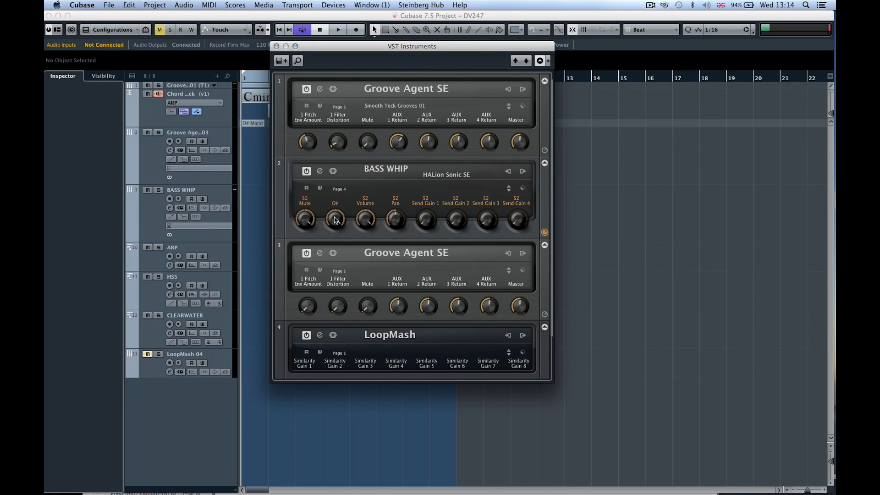
Mute the second Groove Agent SE in slot 3 and move the rack to the right
mouse_move(308, 310)
mouse_move(343, 304)
left_click(371, 308)
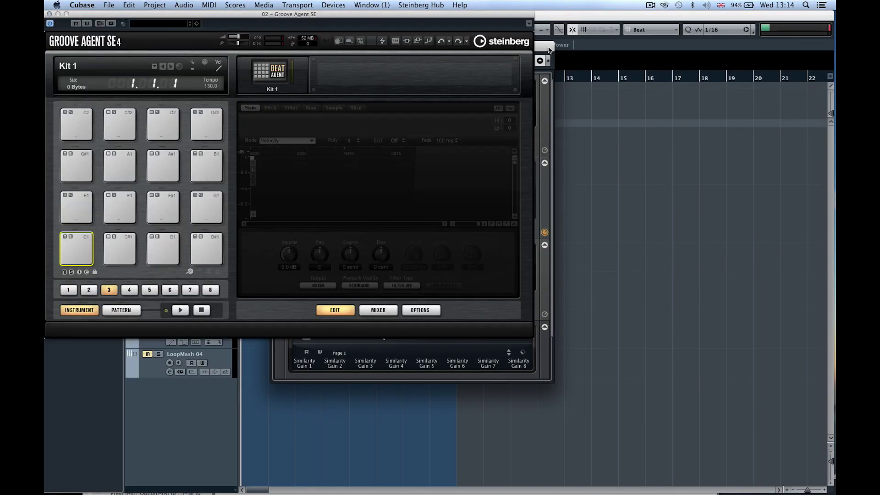
left_click_drag(550, 50, 816, 77)
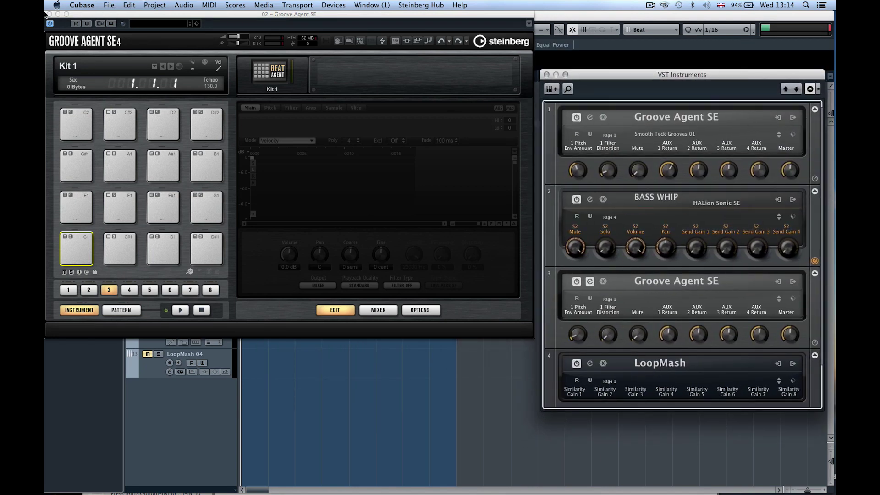
Close Groove Agent and assign HALion's Synth Arp Level macro to BASS WHIP's quick control slot 1
key("super+w")
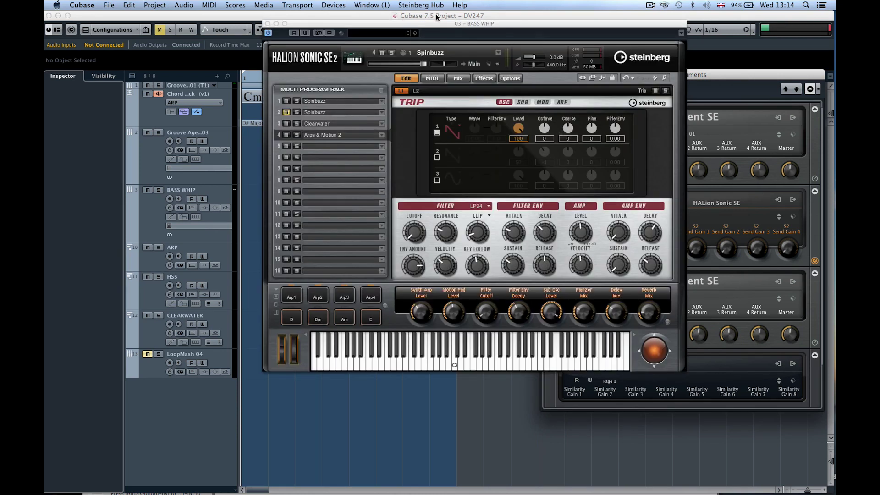
left_click_drag(435, 19, 222, 20)
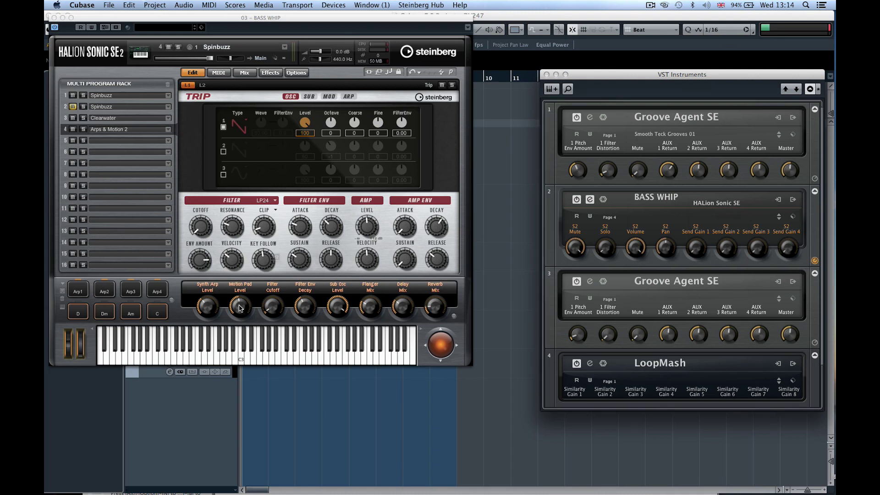
right_click(211, 306)
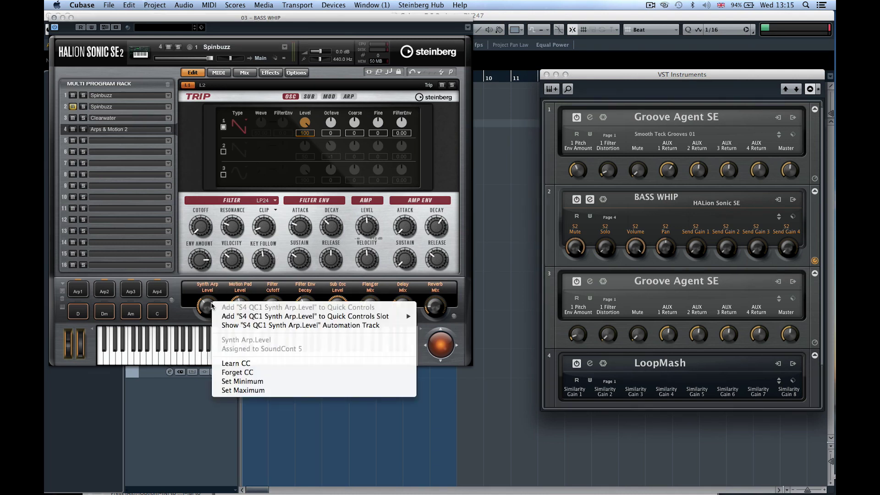
mouse_move(288, 317)
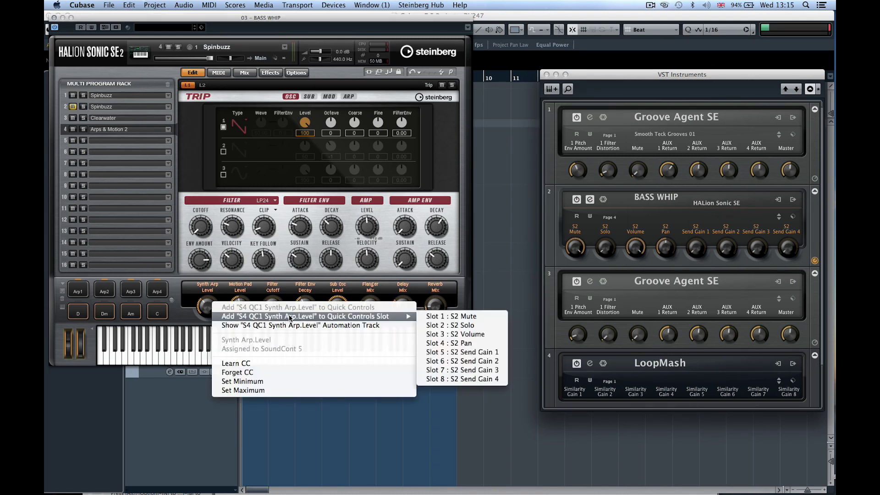
left_click(476, 317)
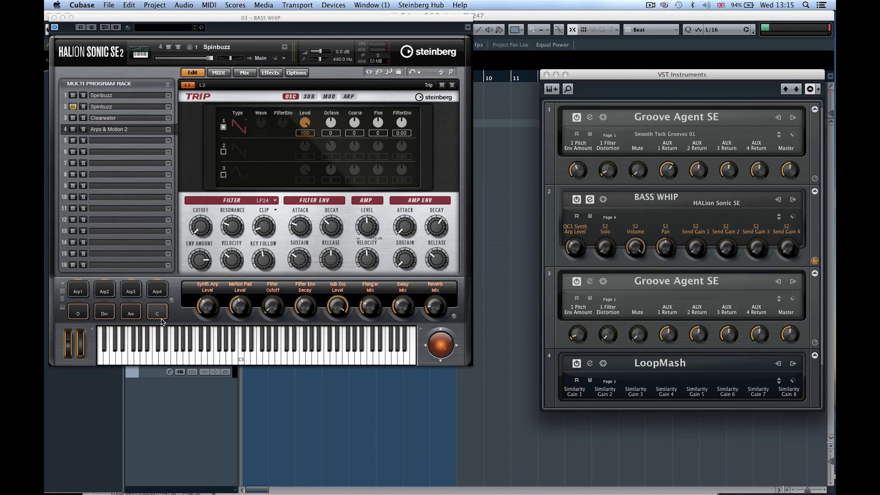
Snapshot a three-note chord onto the Am trigger pad and play it back
right_click(130, 314)
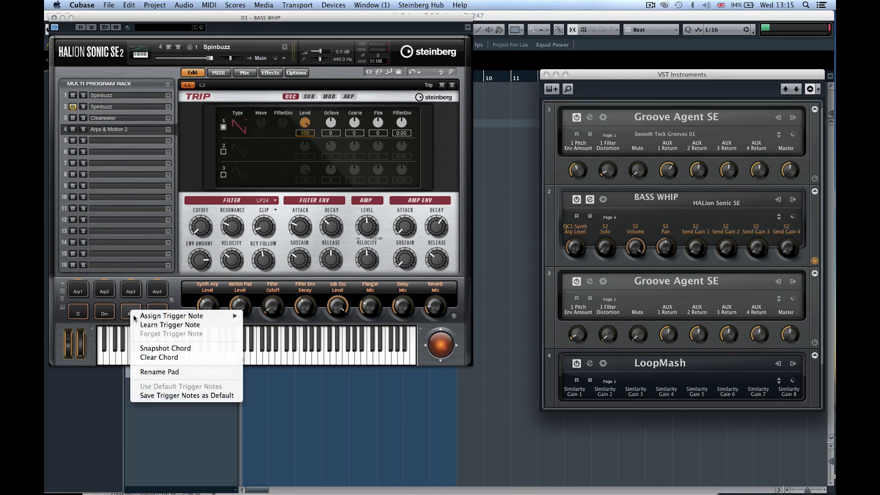
left_click(167, 349)
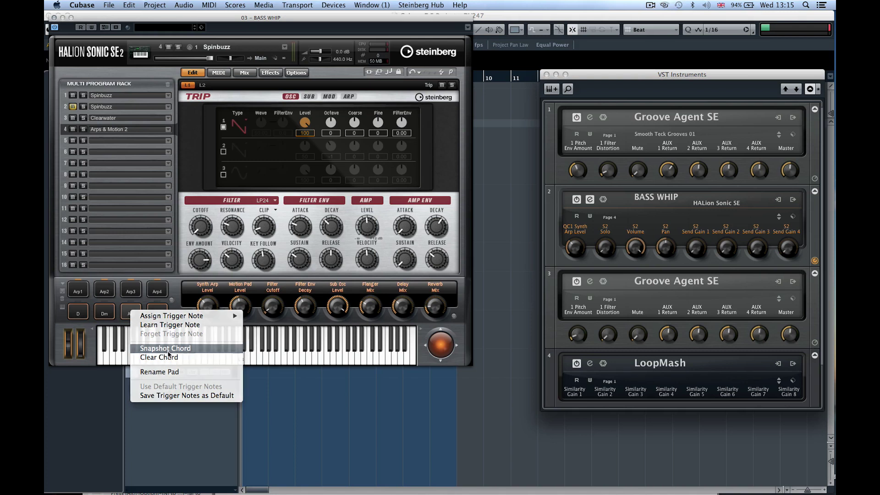
left_click(290, 361)
left_click(304, 360)
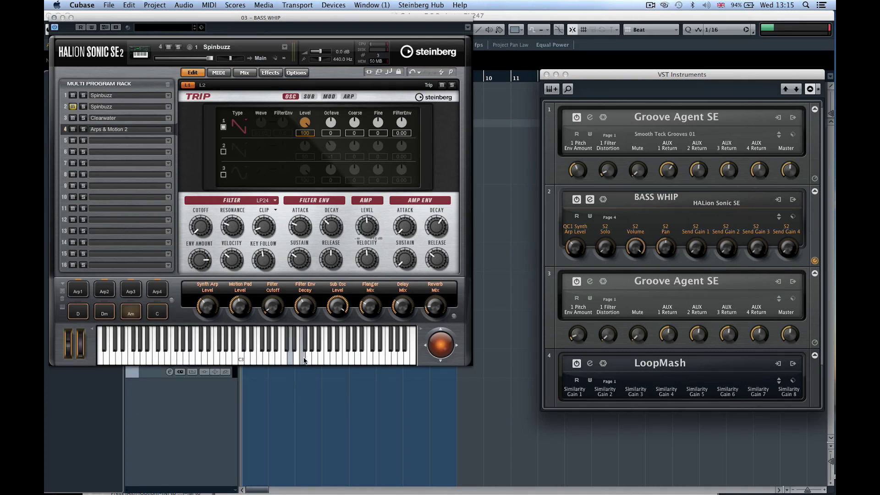
left_click(316, 361)
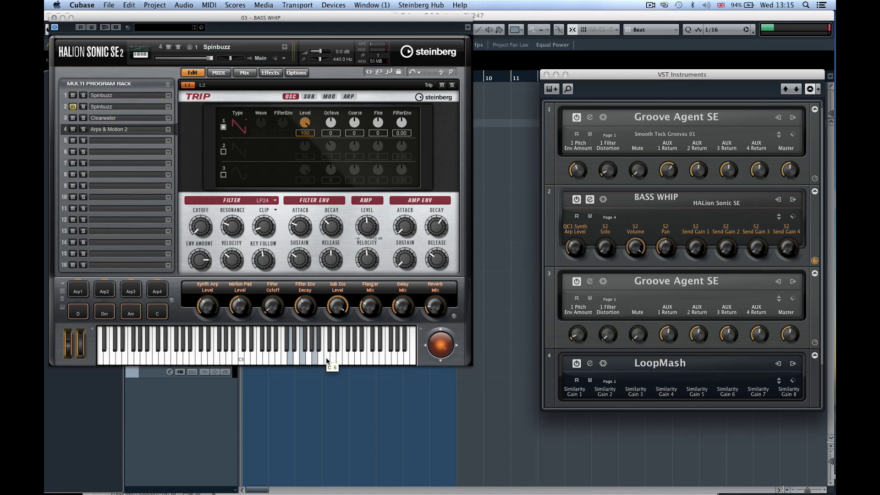
left_click(132, 312)
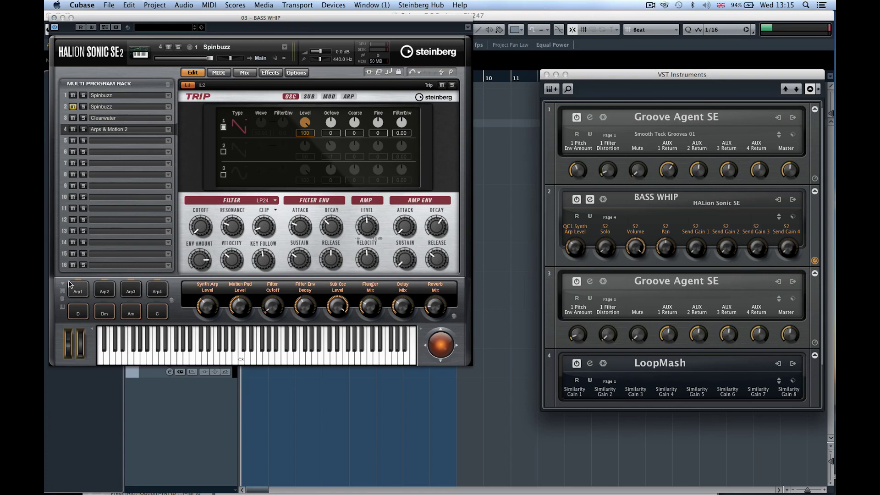
Switch the Trip layer's arpeggiator to variation 2 and move the HALion window right
left_click(350, 96)
left_click(313, 117)
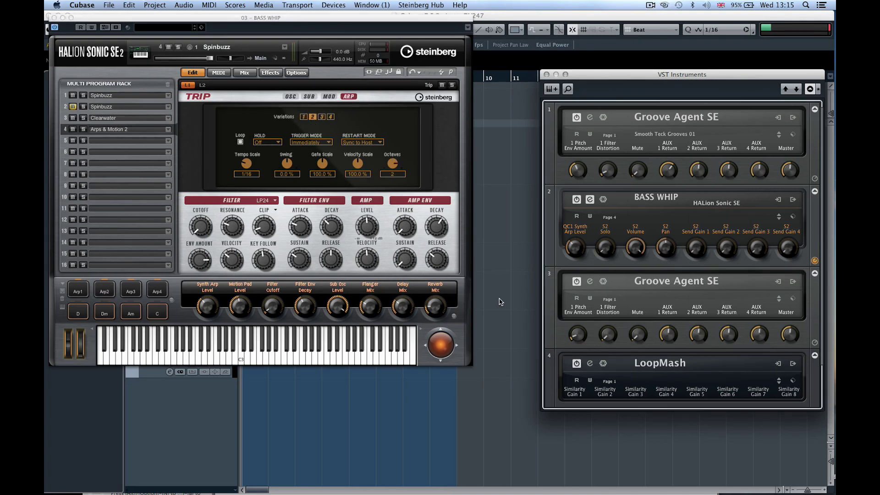
left_click_drag(259, 18, 389, 8)
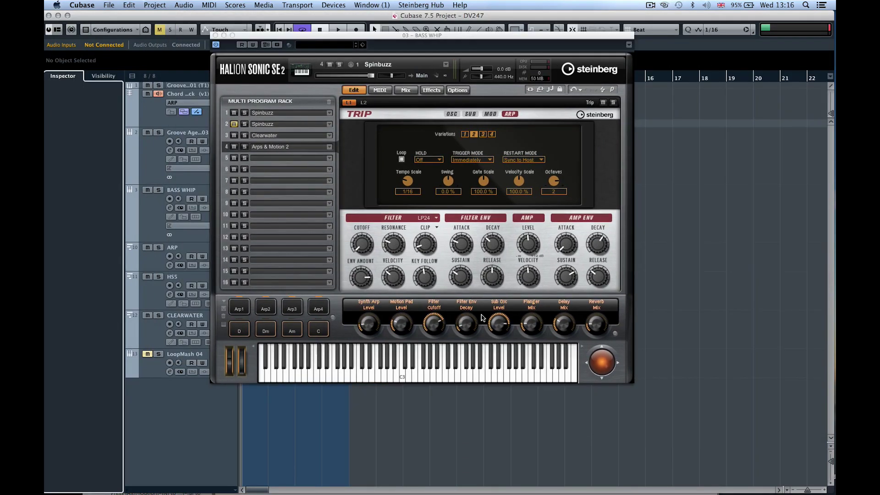
Play the project from bar 1 with the HALion window moved aside to reveal the chord track
left_click_drag(467, 40, 506, 266)
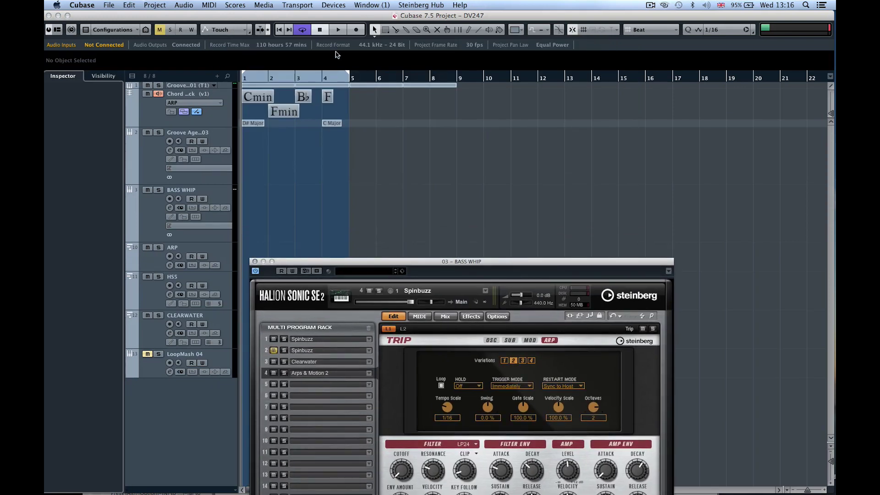
key("space")
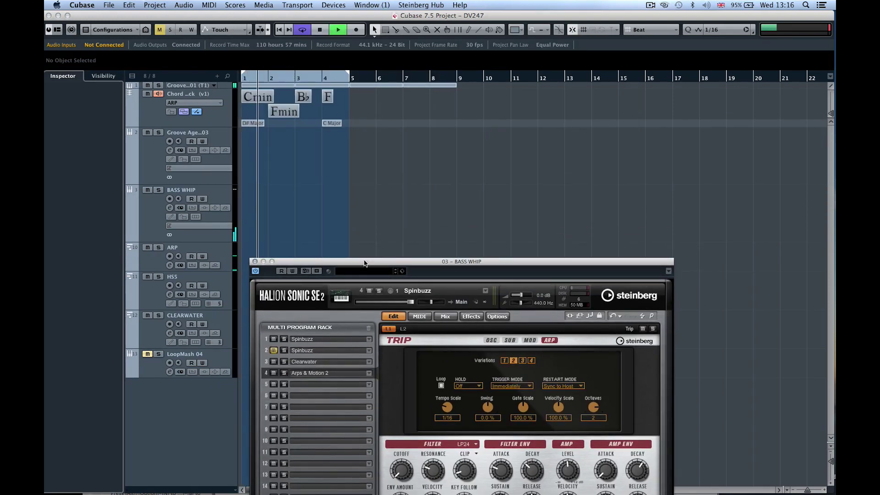
left_click_drag(361, 263, 435, 106)
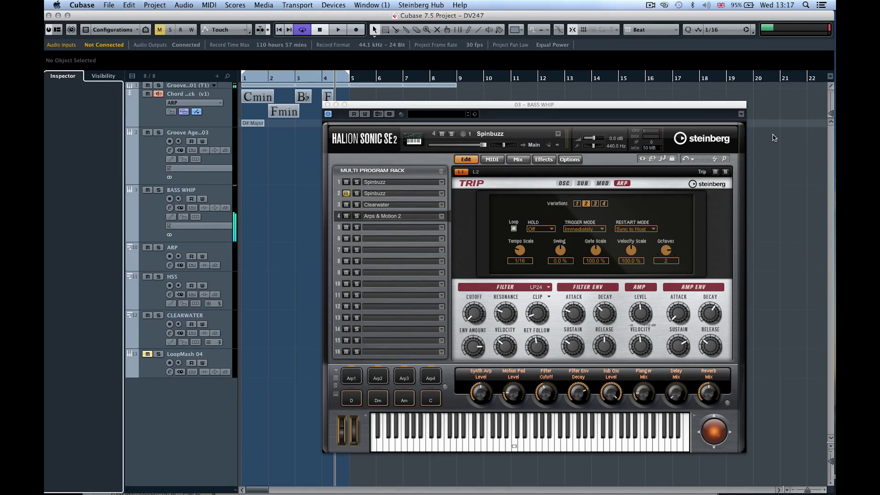
Mark a new locator range on the ruler and reopen the VST Instruments rack with F11
left_click_drag(685, 104, 615, 75)
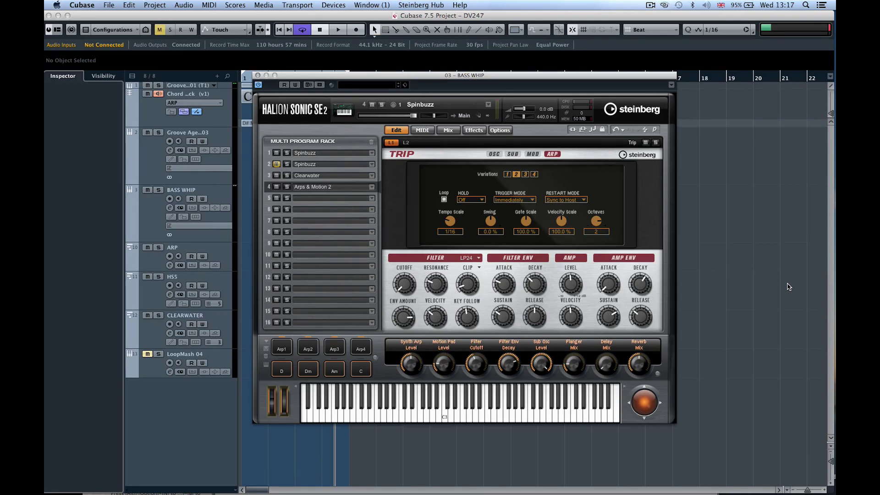
left_click(569, 68)
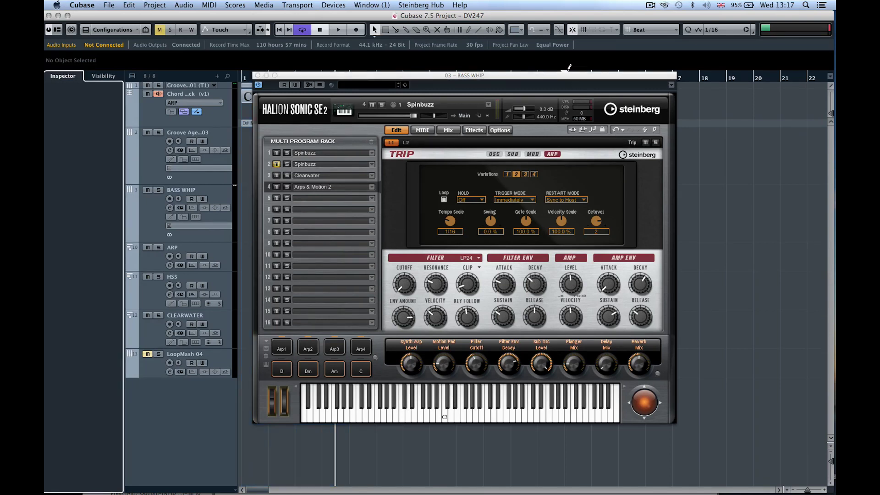
left_click_drag(568, 67, 374, 68)
key("F11")
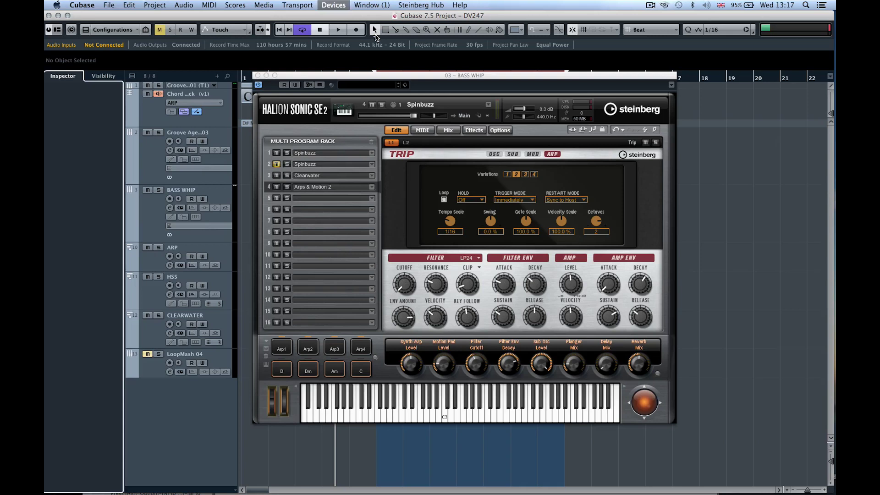
left_click_drag(437, 76, 240, 57)
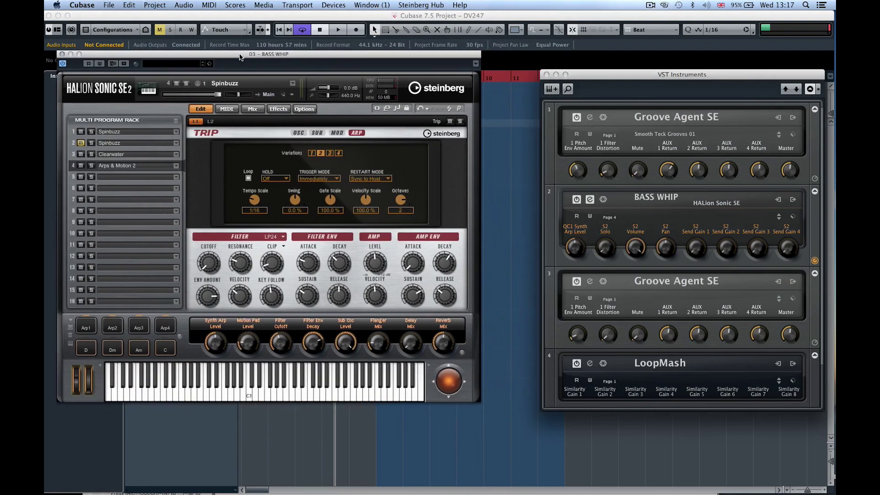